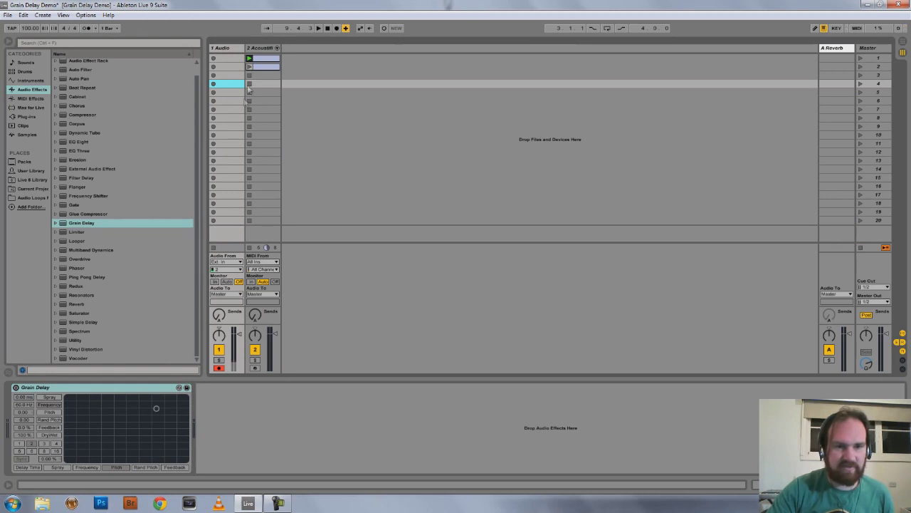
Launch the first clip on the acoustic drum track and switch on the audio track's Grain Delay
{"action": "left_click", "coordinate": [250, 64]}
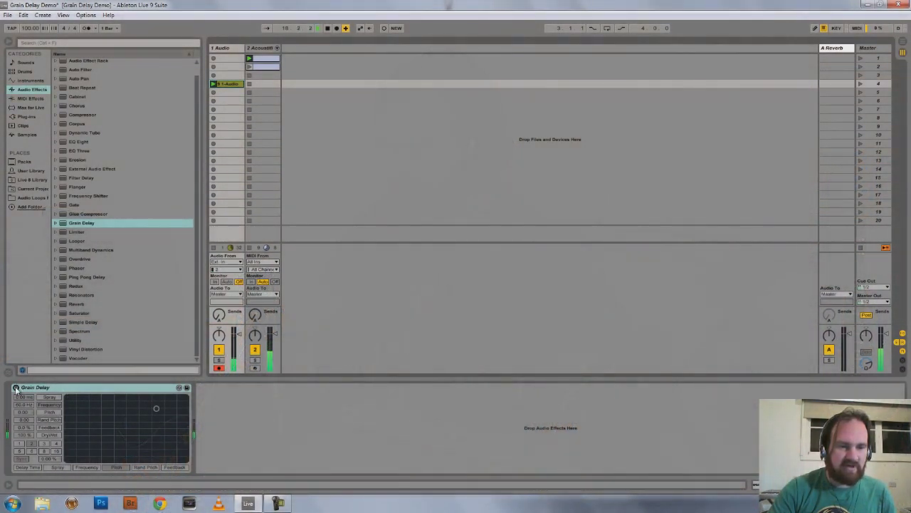
{"action": "left_click", "coordinate": [16, 389]}
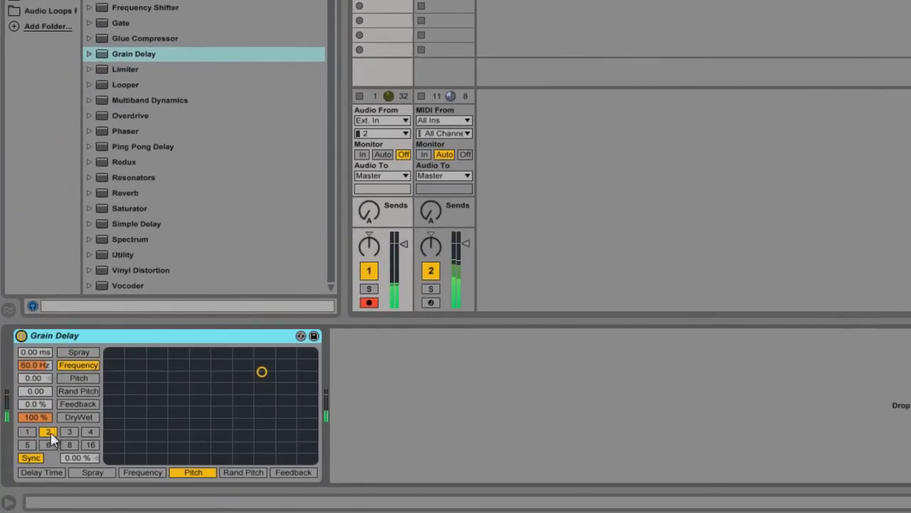
Try different beat-synced delay times in Grain Delay, starting from 1, and return to 2
{"action": "left_click", "coordinate": [51, 433]}
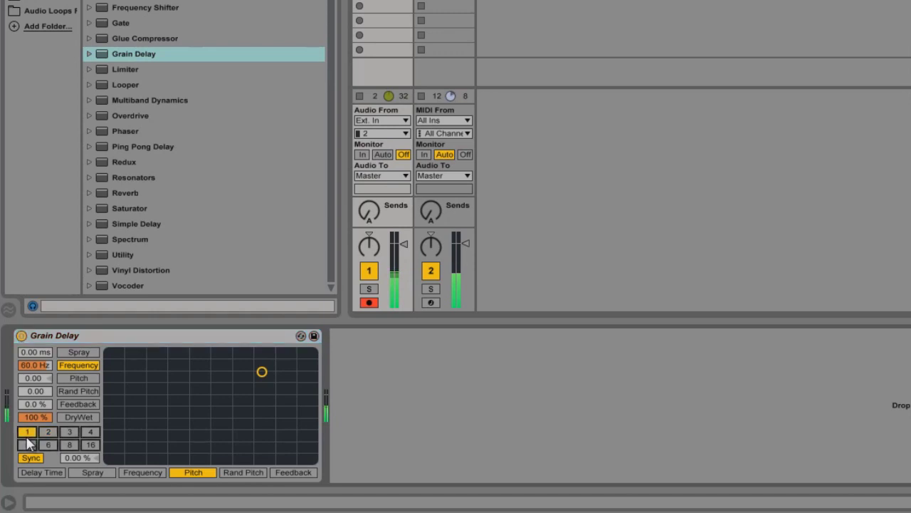
{"action": "key", "text": "Right"}
{"action": "key", "text": "Right"}
{"action": "key", "text": "Left"}
{"action": "key", "text": "Left"}
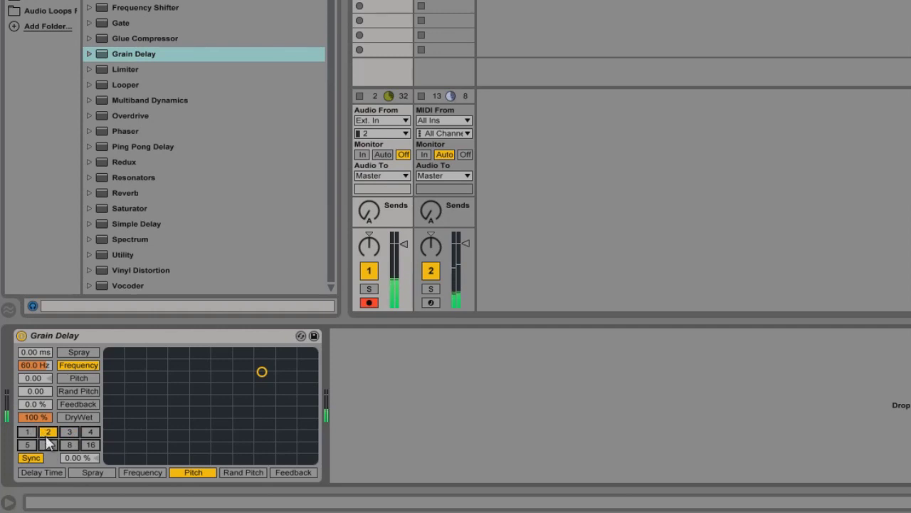
Switch Grain Delay from beat sync to time mode and set its delay time to 80 ms
{"action": "left_click", "coordinate": [40, 458]}
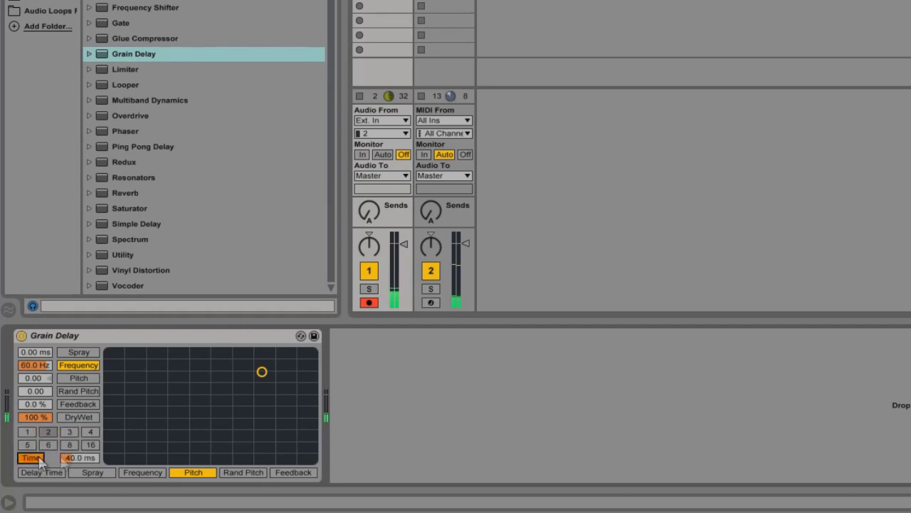
{"action": "left_click", "coordinate": [74, 457]}
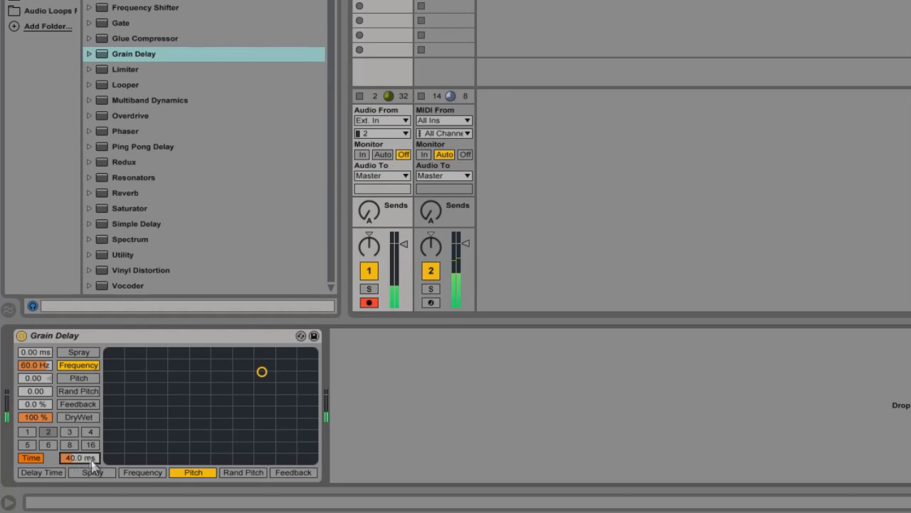
{"action": "type", "text": "80"}
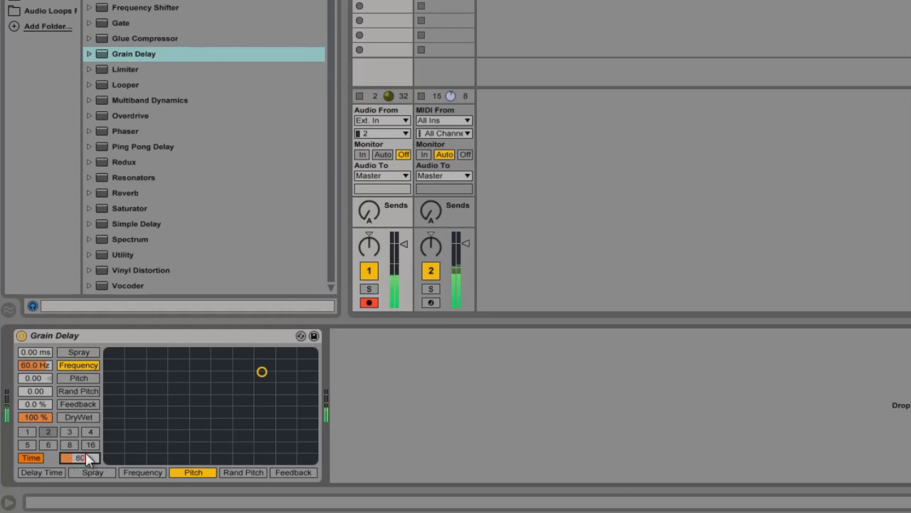
{"action": "key", "text": "Return"}
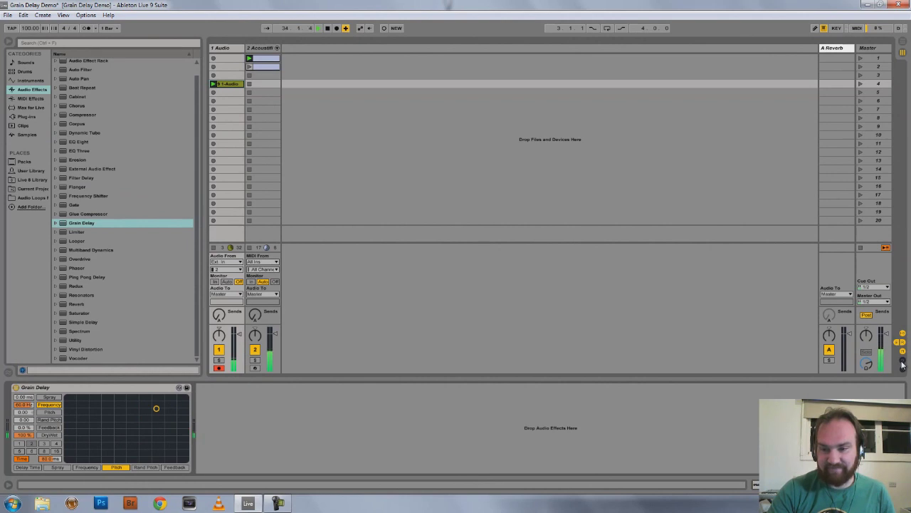
Show the mixer's track delay controls and set the first audio track's delay to -80 ms
{"action": "left_click", "coordinate": [902, 363]}
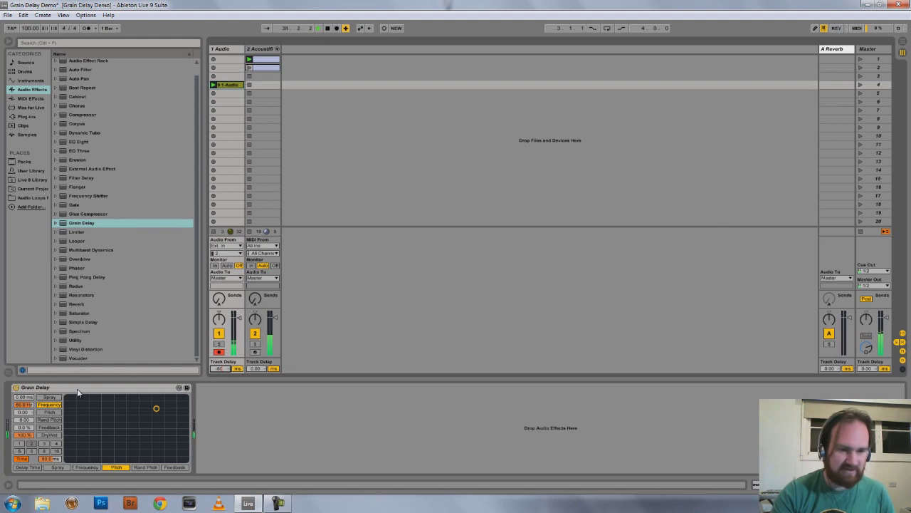
{"action": "key", "text": "Return"}
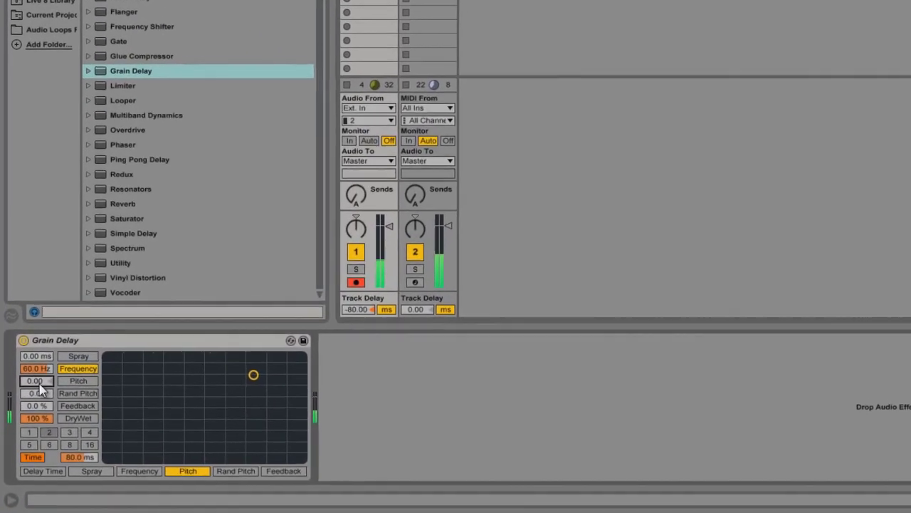
Raise the Grain Delay pitch to 12 semitones and lower its frequency to about 5.73 Hz
{"action": "left_click_drag", "start_coordinate": [36, 386], "coordinate": [39, 365]}
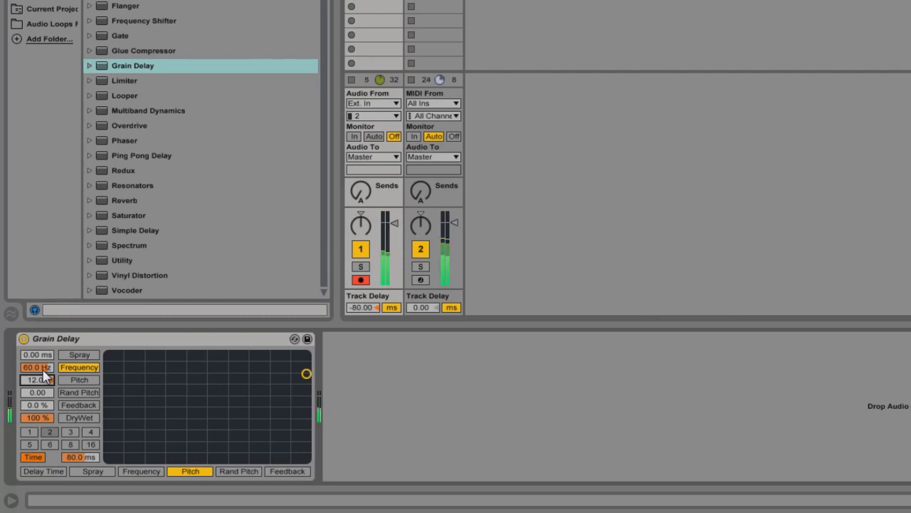
{"action": "left_click_drag", "start_coordinate": [309, 378], "coordinate": [308, 423]}
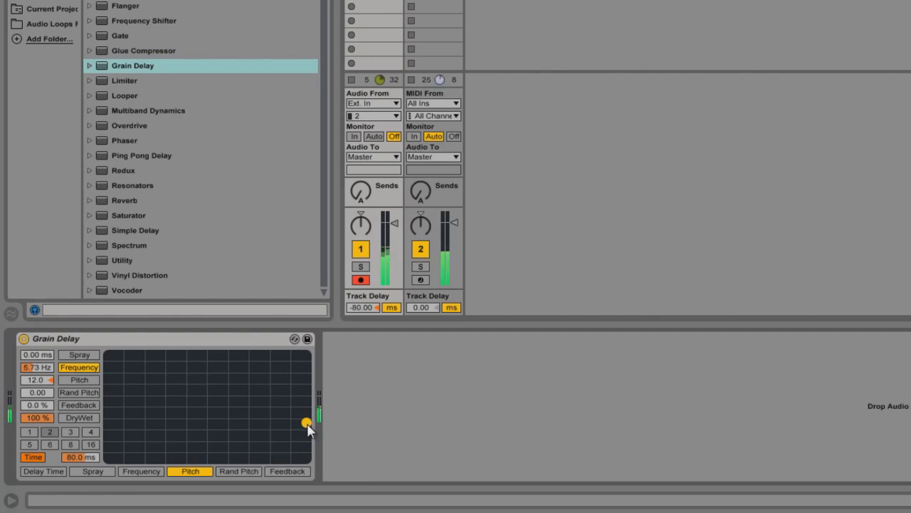
{"action": "left_click_drag", "start_coordinate": [308, 425], "coordinate": [308, 422]}
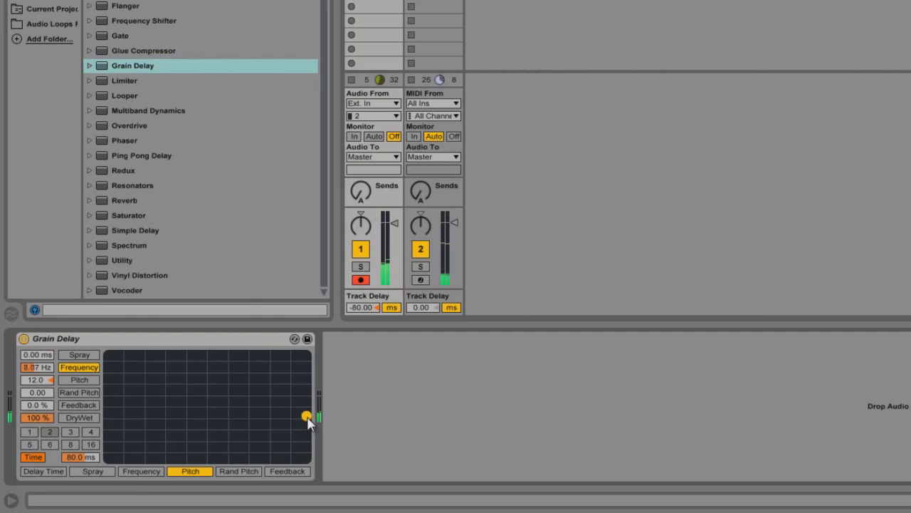
{"action": "left_click_drag", "start_coordinate": [308, 422], "coordinate": [308, 427]}
{"action": "left_click", "coordinate": [35, 379]}
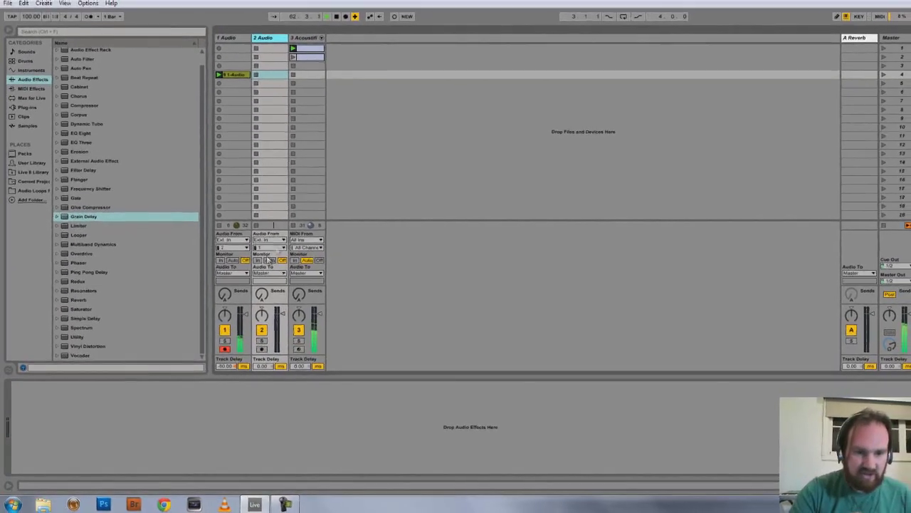
Set the second audio track's external input channel to 2 and its track delay to -80 ms
{"action": "left_click", "coordinate": [296, 237]}
{"action": "left_click", "coordinate": [273, 261]}
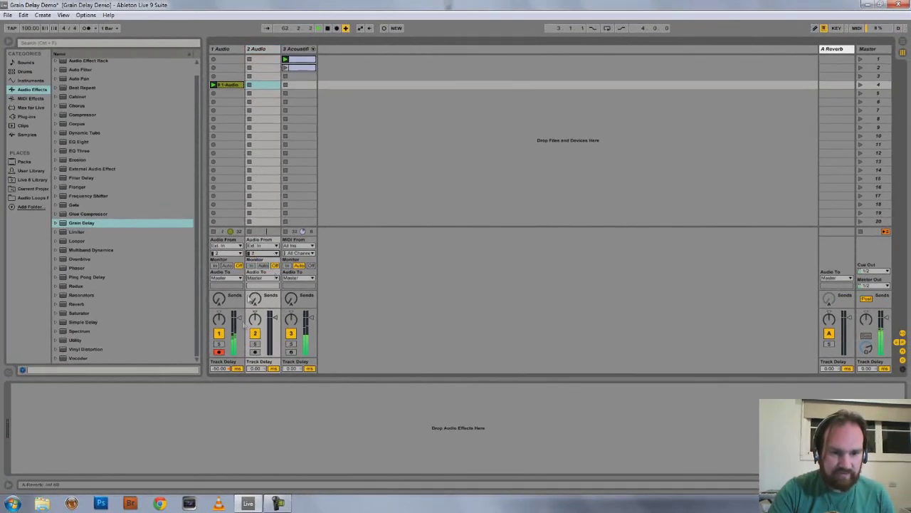
{"action": "left_click", "coordinate": [258, 372]}
{"action": "type", "text": "-80"}
{"action": "key", "text": "Return"}
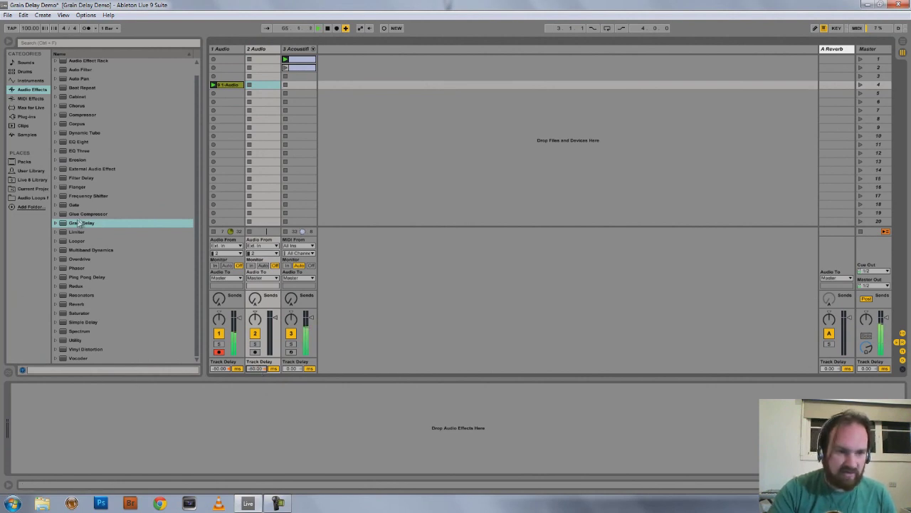
Add Grain Delay to the second audio track with pitch -12, frequency 7 Hz and an unsynced 80 ms delay time
{"action": "left_click_drag", "start_coordinate": [75, 225], "coordinate": [190, 428]}
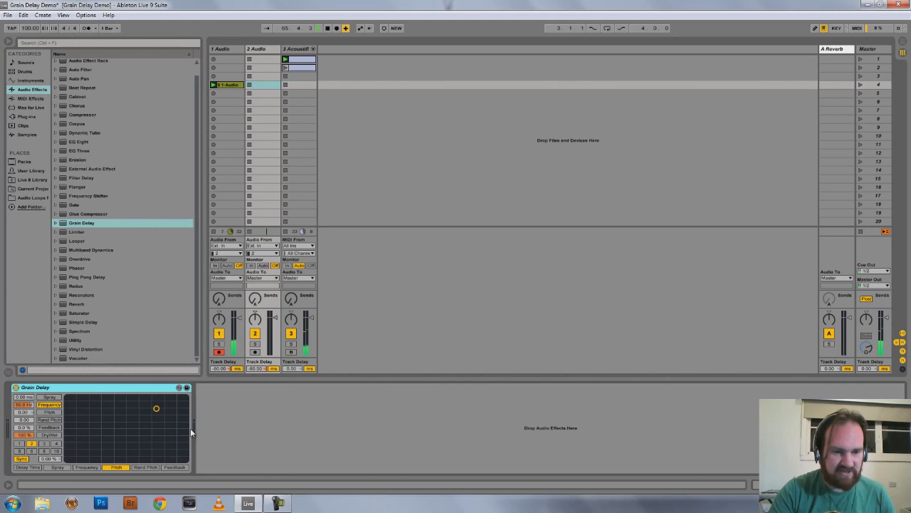
{"action": "left_click", "coordinate": [23, 414]}
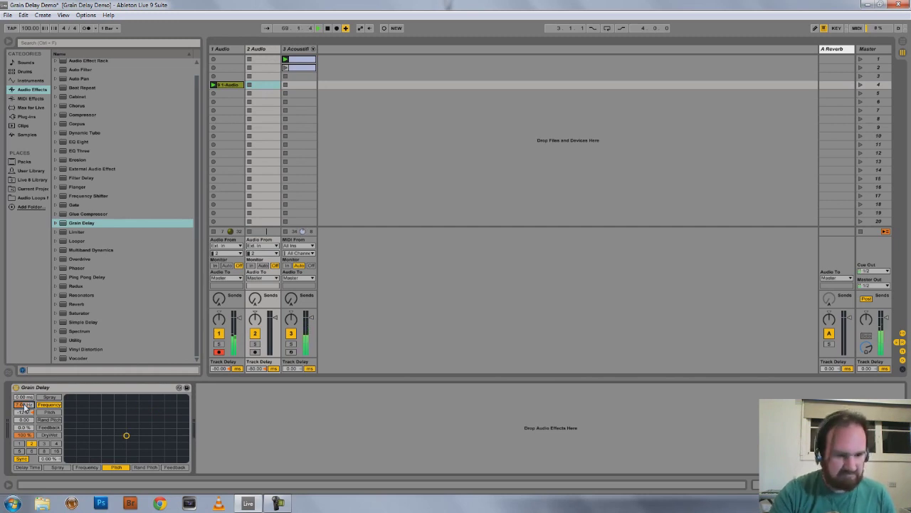
{"action": "left_click", "coordinate": [22, 460]}
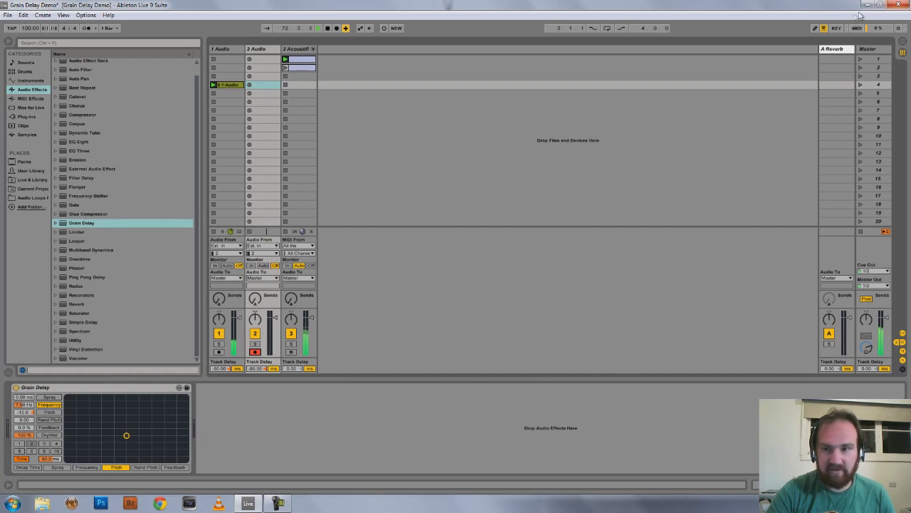
Map the second audio track's fourth clip slot to MIDI channel 1, CC 94
{"action": "left_click", "coordinate": [856, 28]}
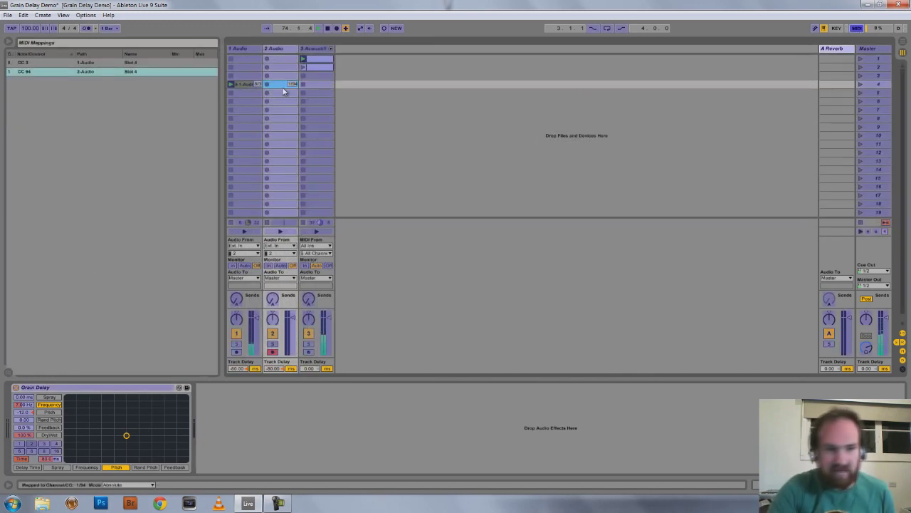
{"action": "left_click", "coordinate": [856, 27]}
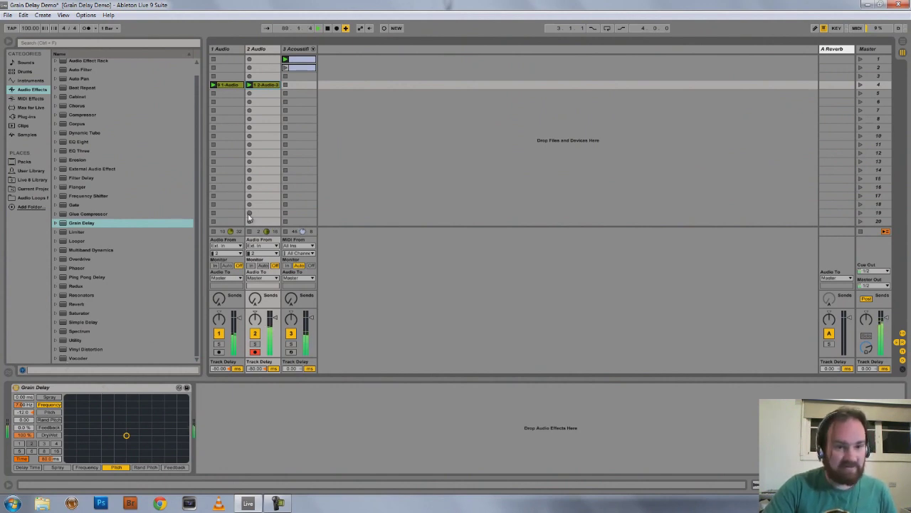
Raise the Grain Delay feedback on the first audio track to 42%
{"action": "left_click", "coordinate": [261, 51]}
{"action": "left_click", "coordinate": [231, 50]}
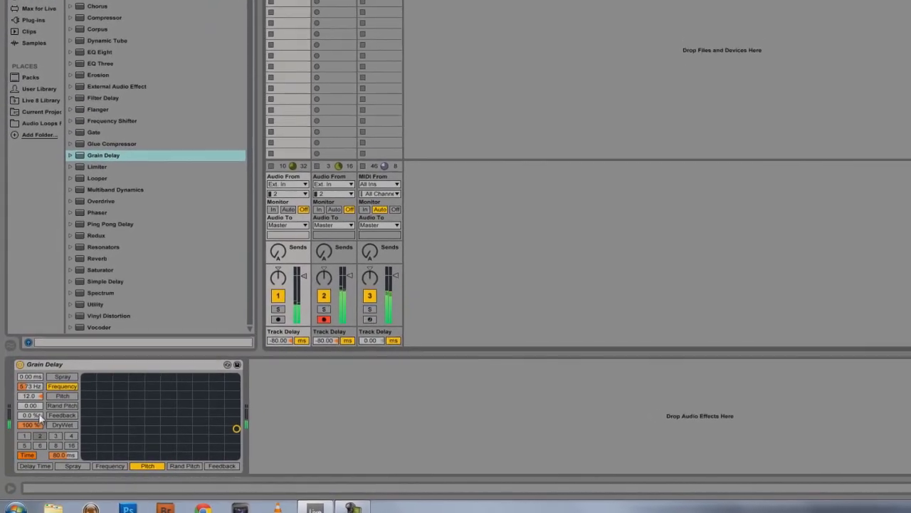
{"action": "left_click_drag", "start_coordinate": [42, 411], "coordinate": [42, 396]}
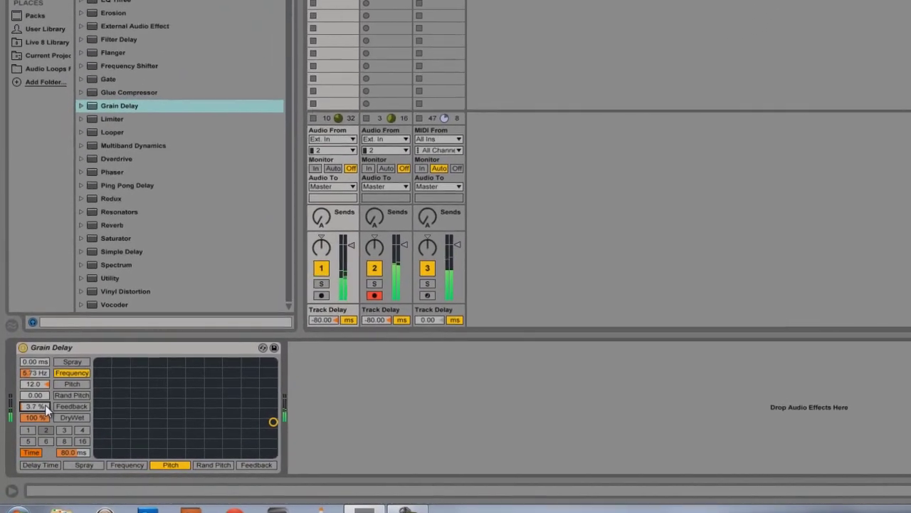
{"action": "scroll", "coordinate": [49, 400], "scroll_direction": "up", "scroll_amount": 7}
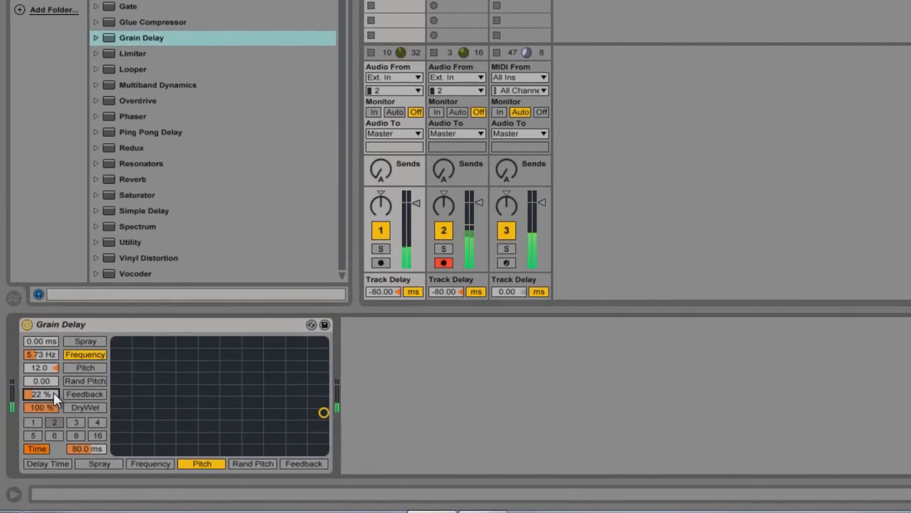
{"action": "scroll", "coordinate": [59, 386], "scroll_direction": "up", "scroll_amount": 12}
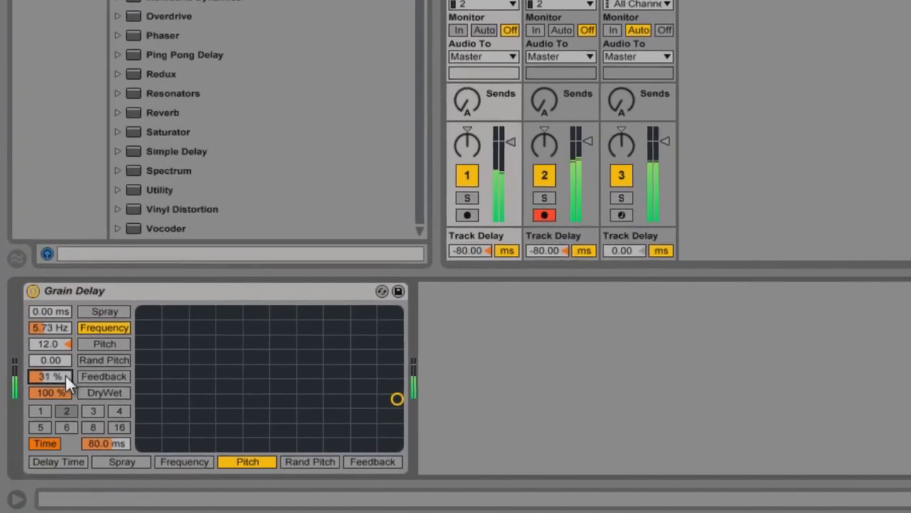
{"action": "scroll", "coordinate": [73, 364], "scroll_direction": "up", "scroll_amount": 2}
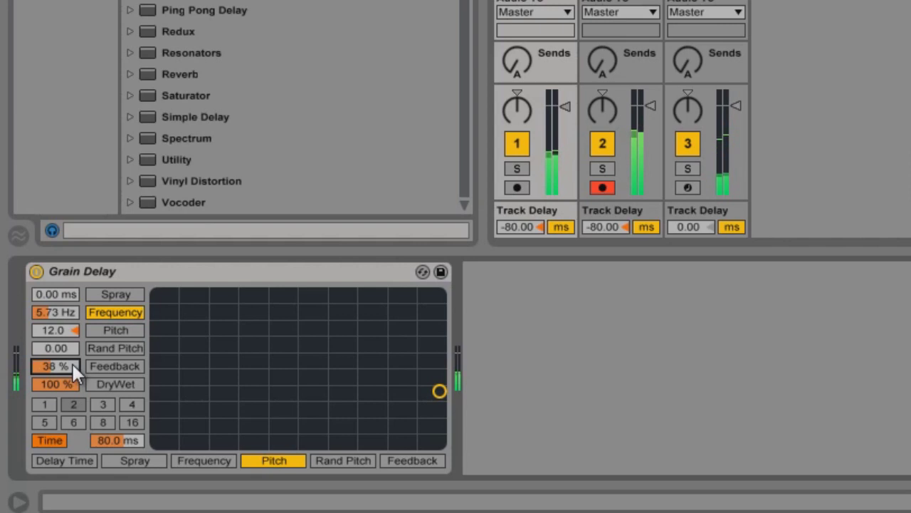
{"action": "scroll", "coordinate": [73, 365], "scroll_direction": "up", "scroll_amount": 3}
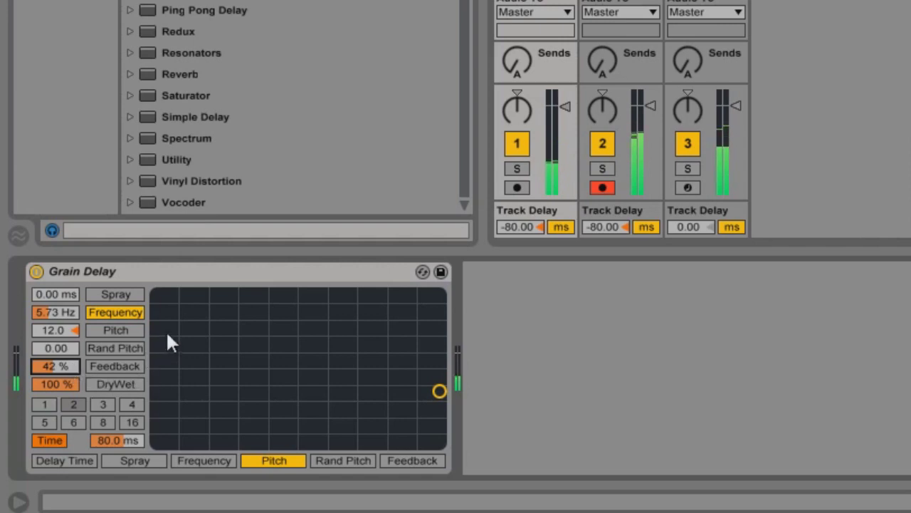
Set the first audio track's Grain Delay frequency to 1 Hz and adjust its Spray amount
{"action": "left_click", "coordinate": [63, 314]}
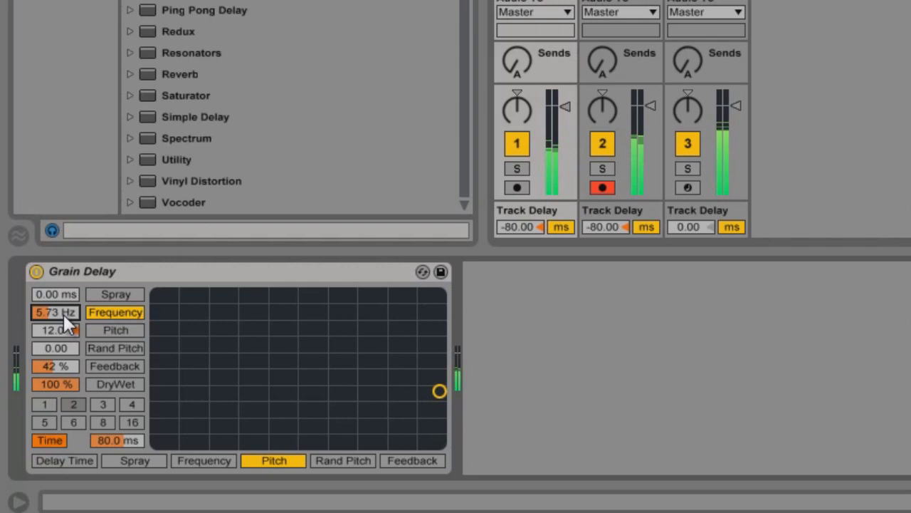
{"action": "type", "text": "1"}
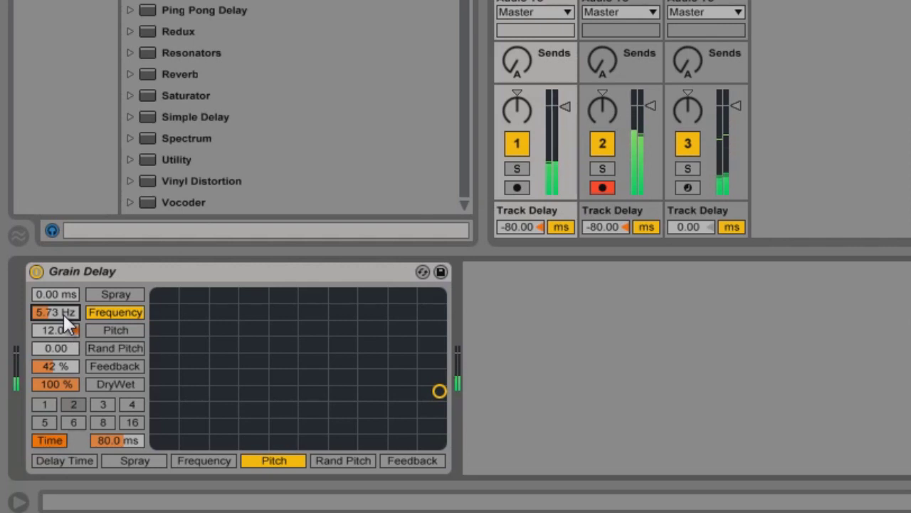
{"action": "key", "text": "Return"}
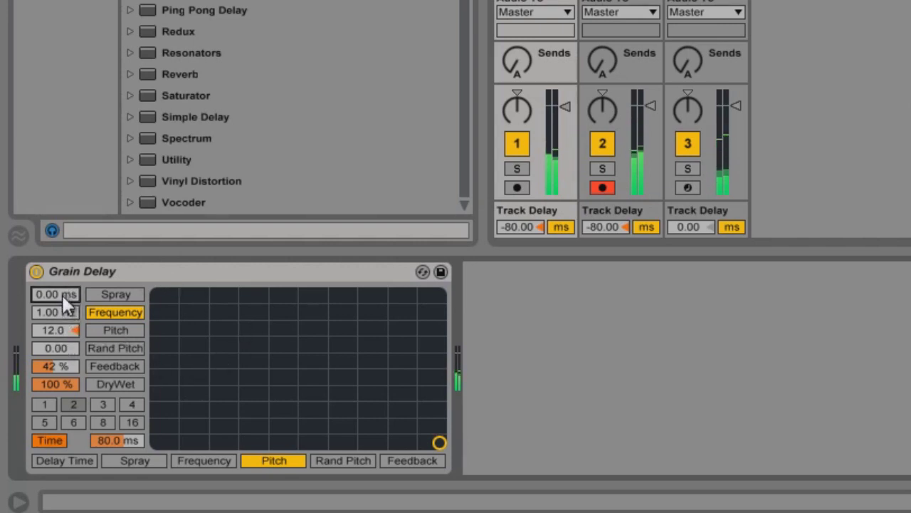
{"action": "left_click_drag", "start_coordinate": [61, 295], "coordinate": [61, 292]}
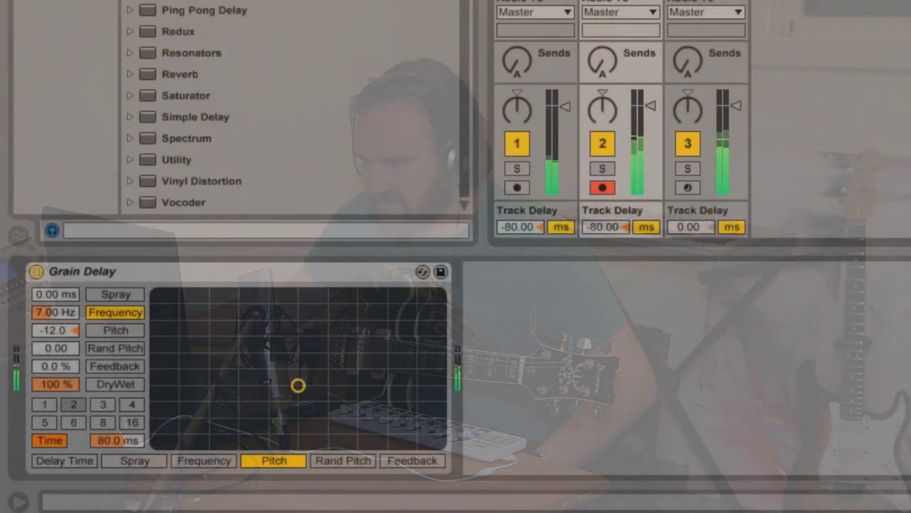
Try the second audio track's Grain Delay feedback at about 62% and return it to 0%
{"action": "left_click", "coordinate": [74, 405]}
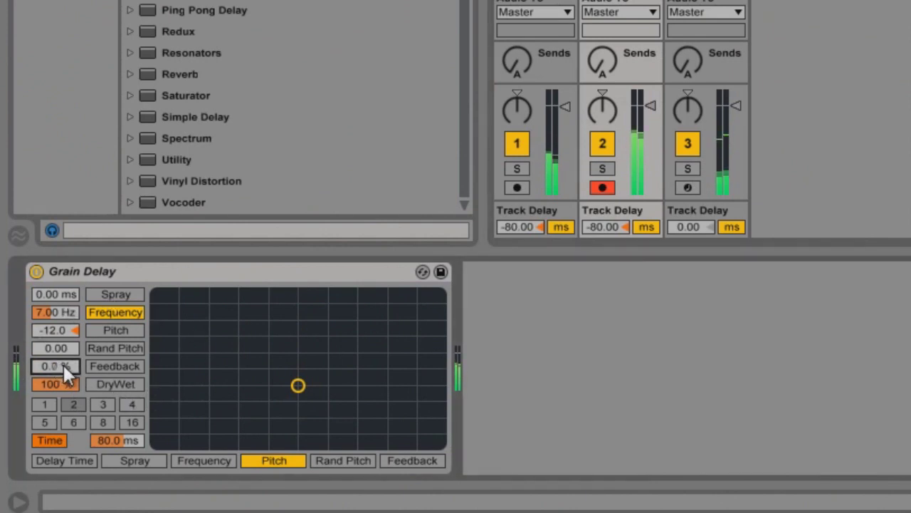
{"action": "scroll", "coordinate": [62, 363], "scroll_direction": "up", "scroll_amount": 10}
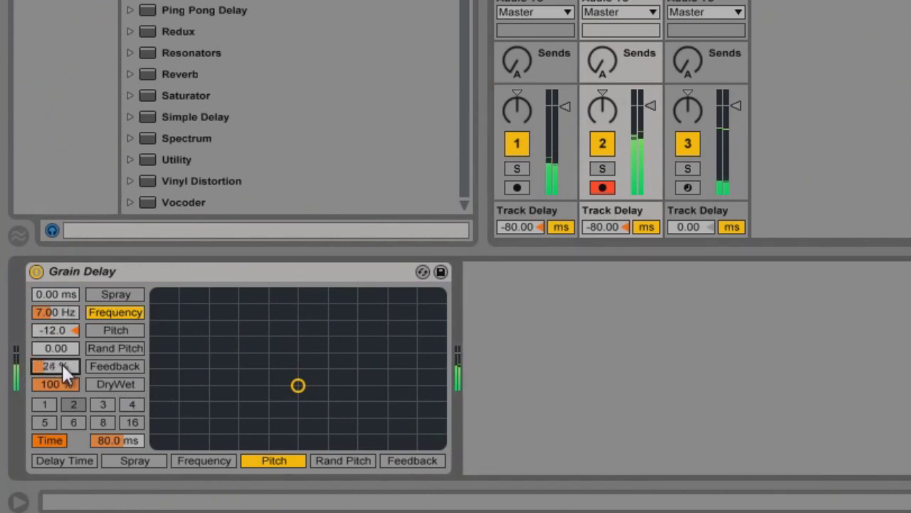
{"action": "scroll", "coordinate": [61, 363], "scroll_direction": "up", "scroll_amount": 10}
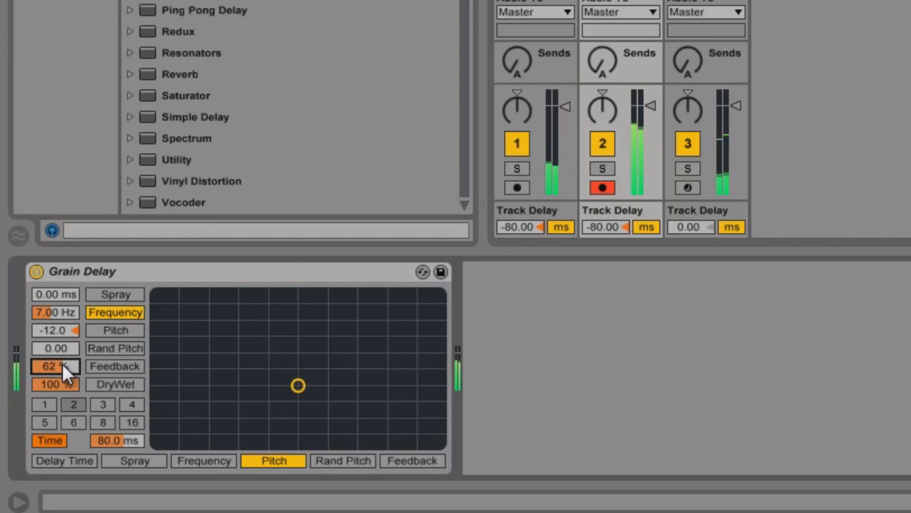
{"action": "left_click_drag", "start_coordinate": [61, 362], "coordinate": [61, 363]}
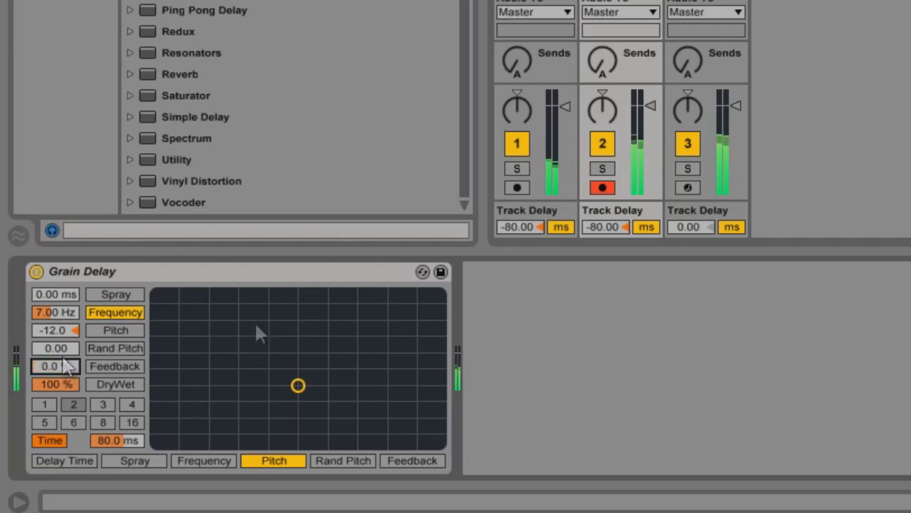